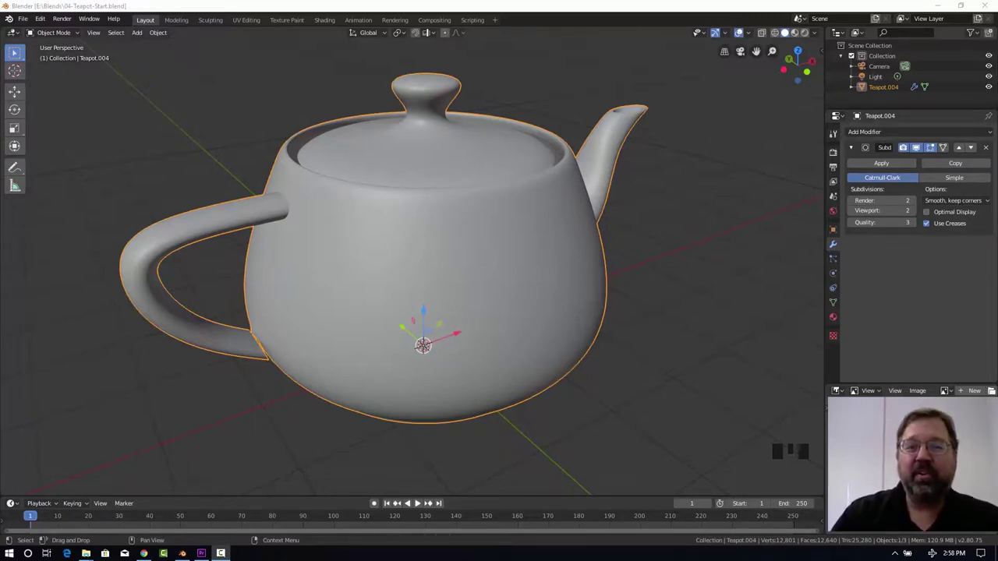
# Reselect the teapot and add a new material, Material.001, in Material Properties.
pyautogui.click(745, 226)
pyautogui.click(591, 239)
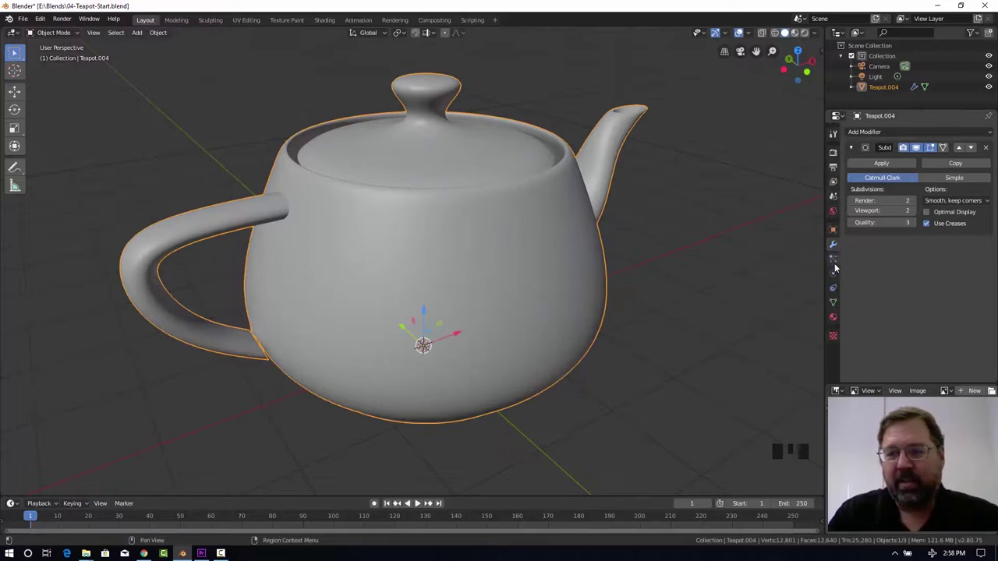
pyautogui.click(833, 320)
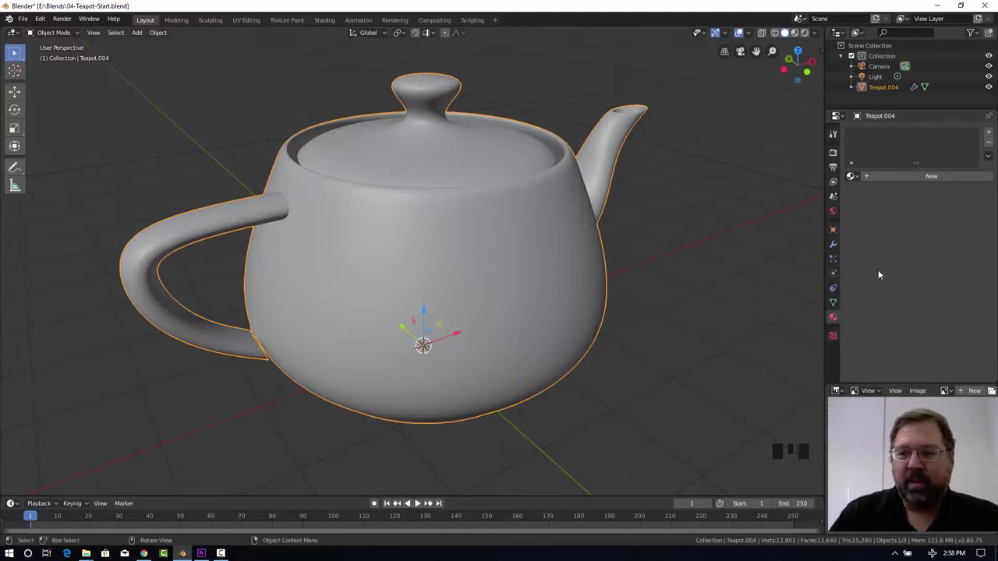
pyautogui.click(920, 176)
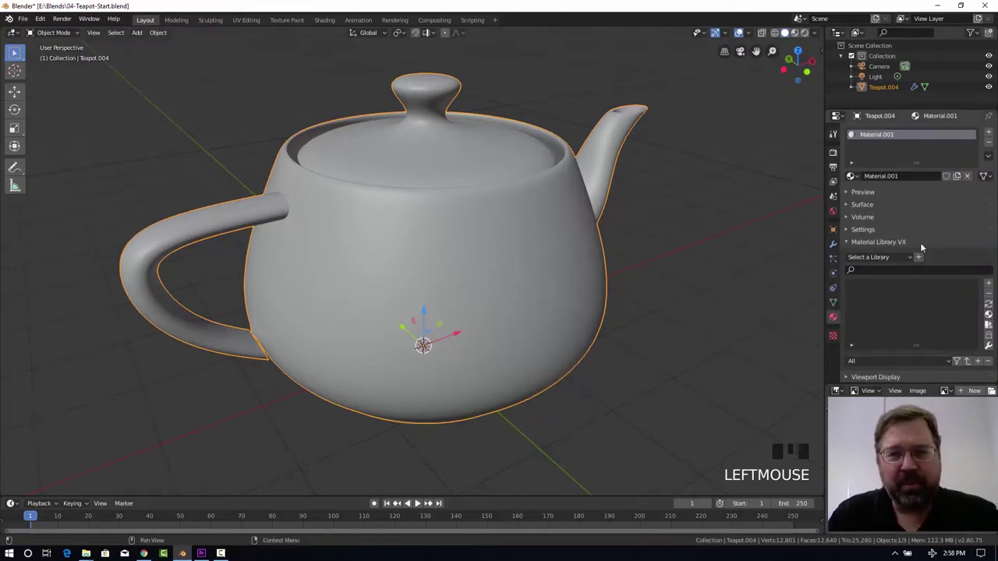
# Expand the Preview and Surface panels and review the Principled BSDF fields.
pyautogui.click(846, 192)
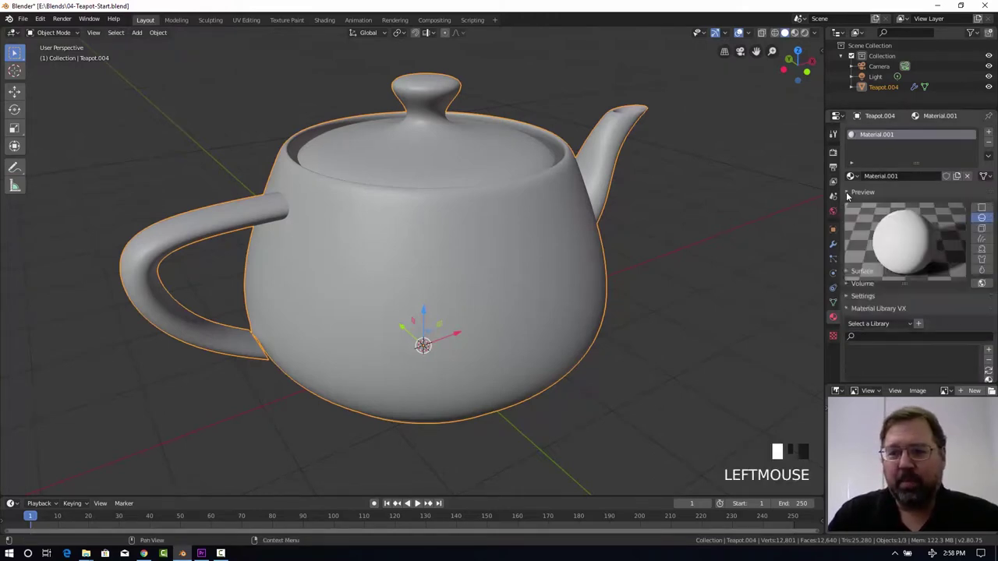
pyautogui.scroll(-2, 896, 195)
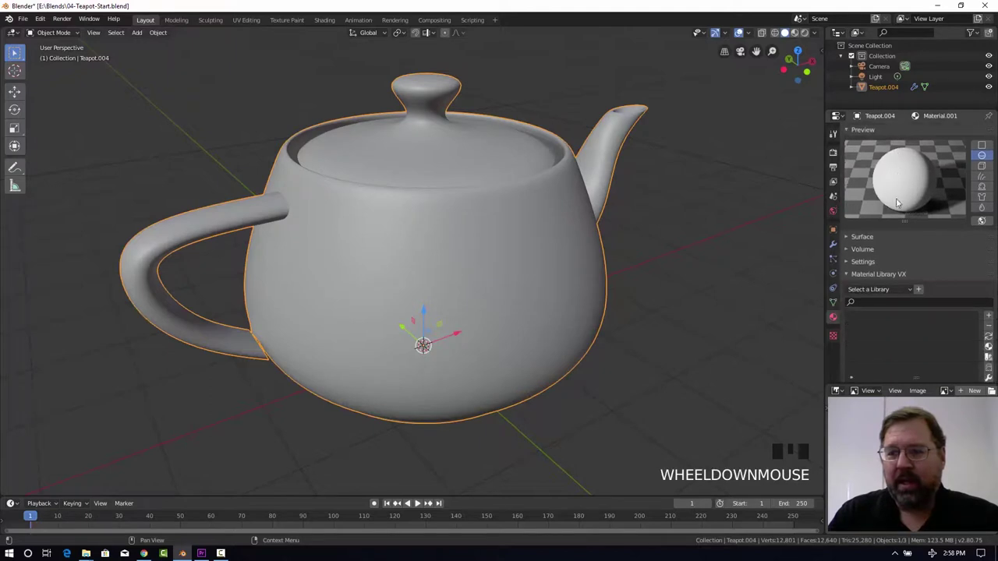
pyautogui.click(844, 237)
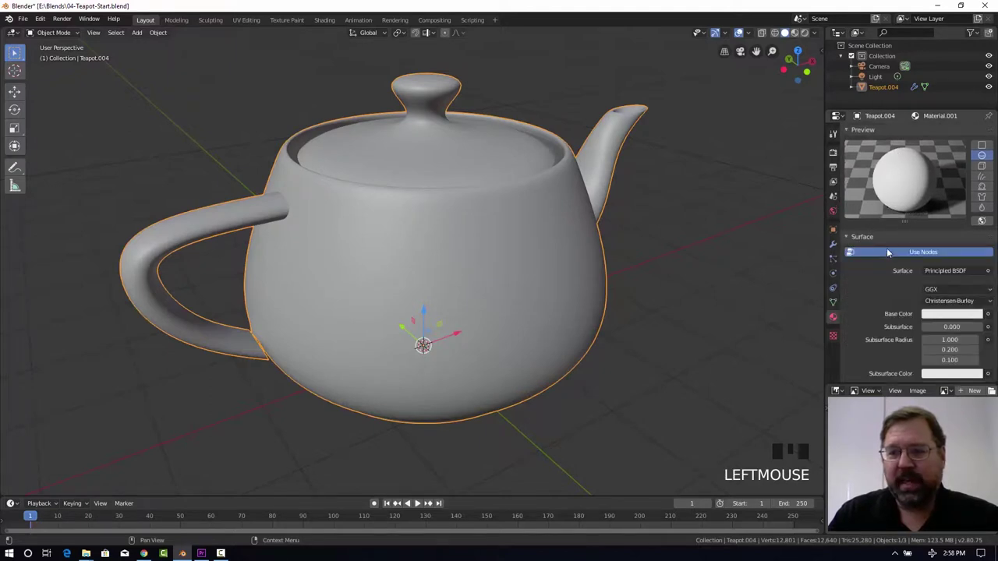
pyautogui.scroll(-1, 927, 248)
pyautogui.scroll(2, 926, 243)
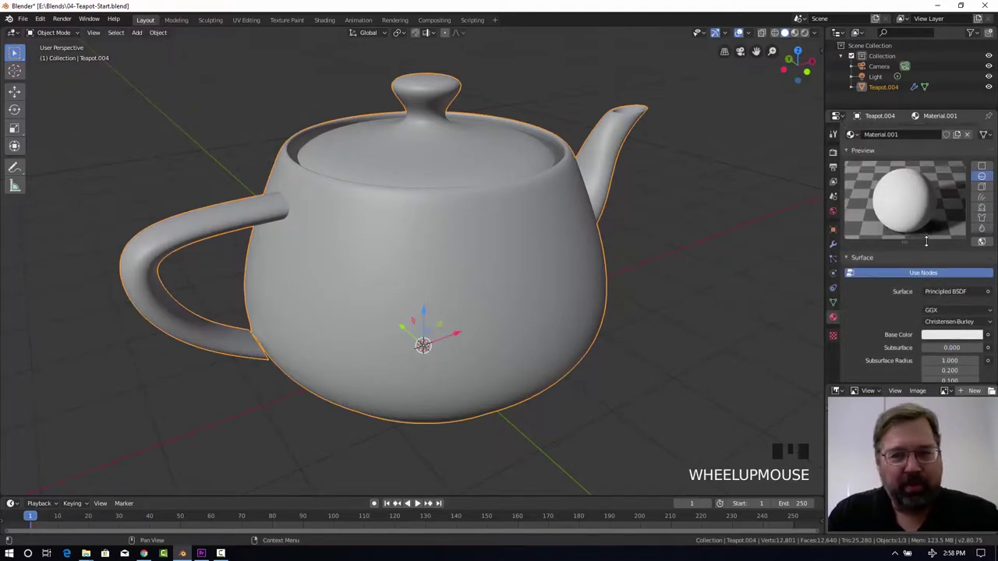
pyautogui.scroll(2, 926, 242)
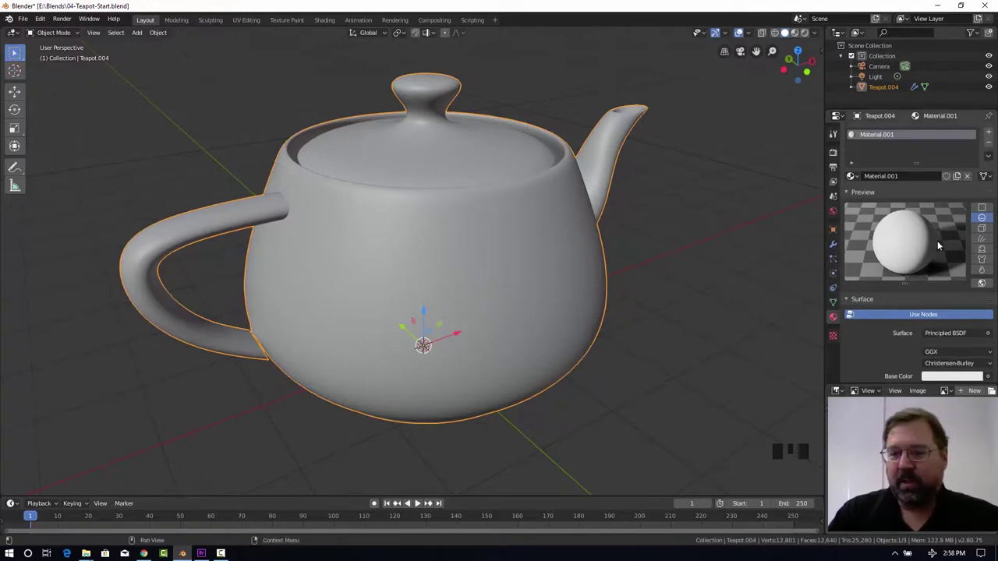
pyautogui.scroll(-4, 937, 242)
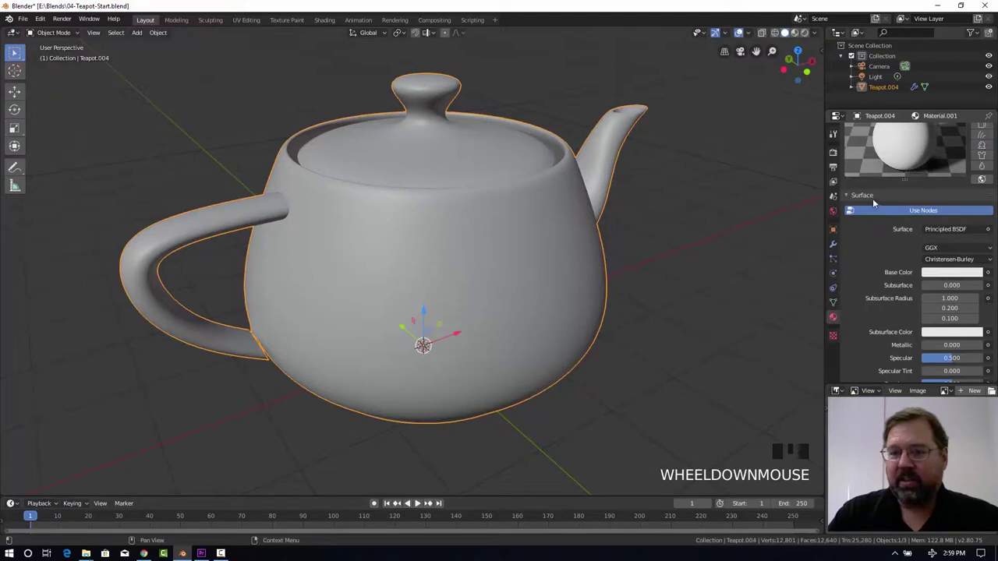
pyautogui.scroll(-3, 880, 201)
pyautogui.scroll(-2, 880, 201)
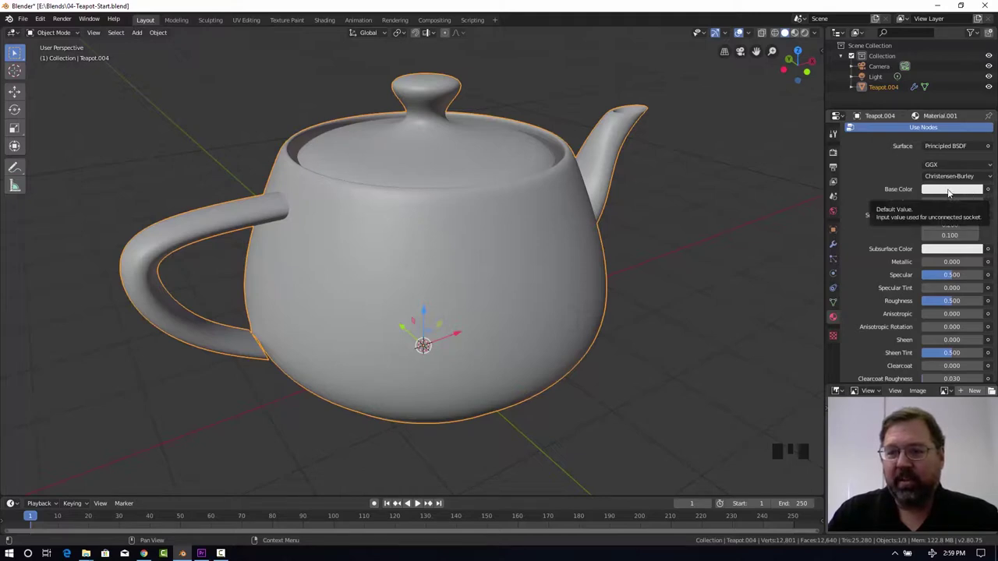
# Pick red on the Base Color wheel so Material.001's preview sphere turns red.
pyautogui.click(949, 193)
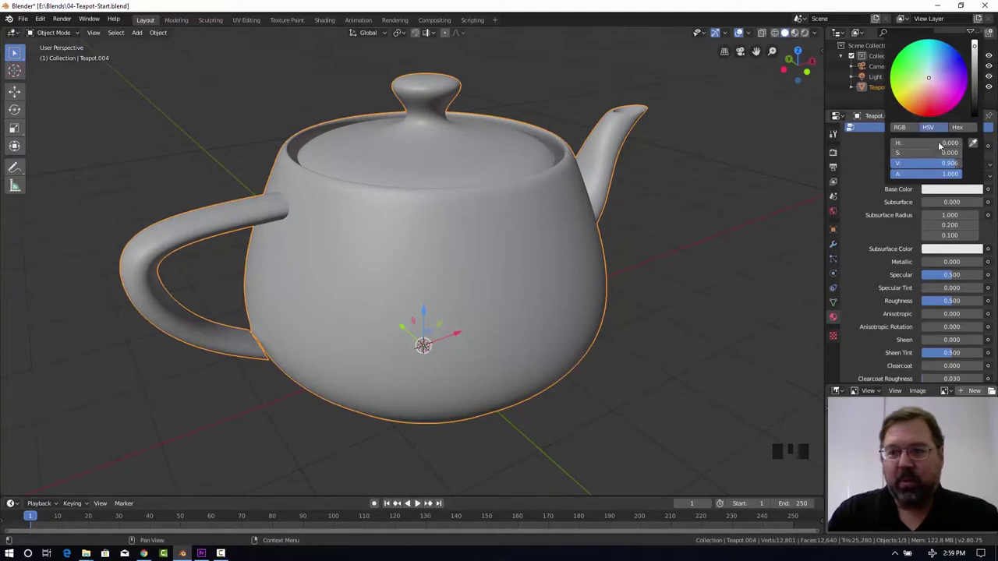
pyautogui.moveTo(928, 81); pyautogui.dragTo(929, 116)
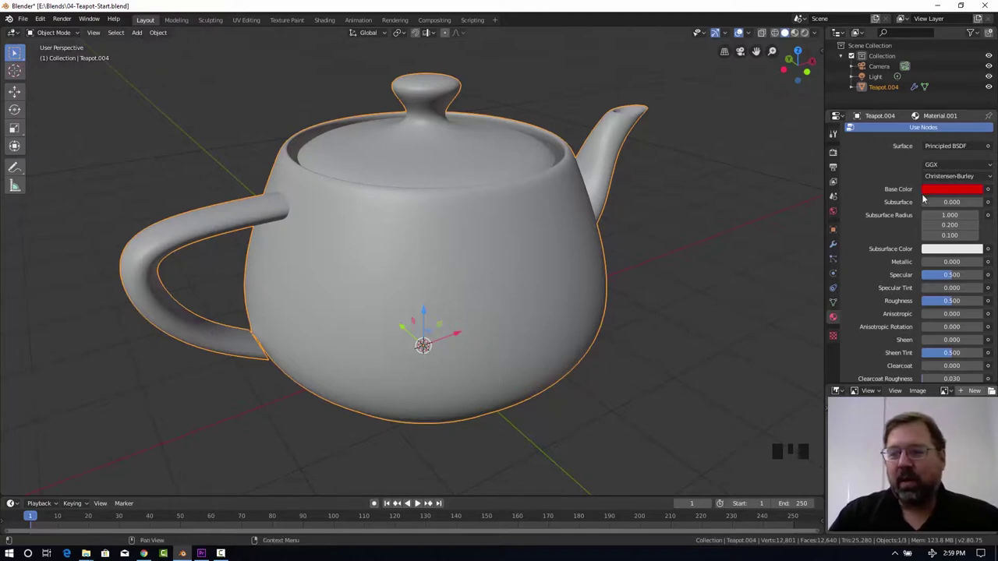
pyautogui.moveTo(995, 223); pyautogui.dragTo(943, 153)
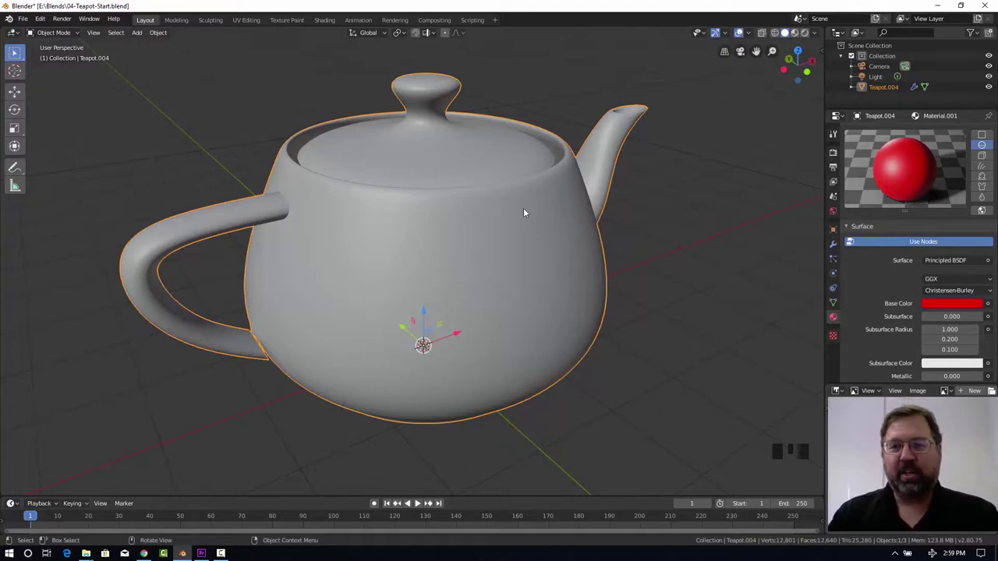
# Switch the viewport from Look Dev to Rendered shading to see the red teapot lit.
pyautogui.click(796, 35)
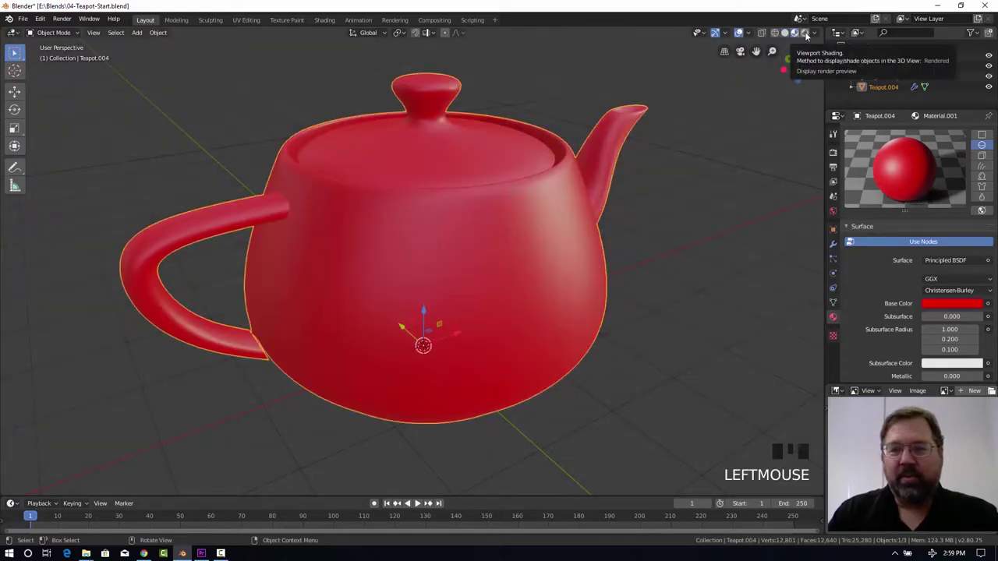
pyautogui.click(806, 35)
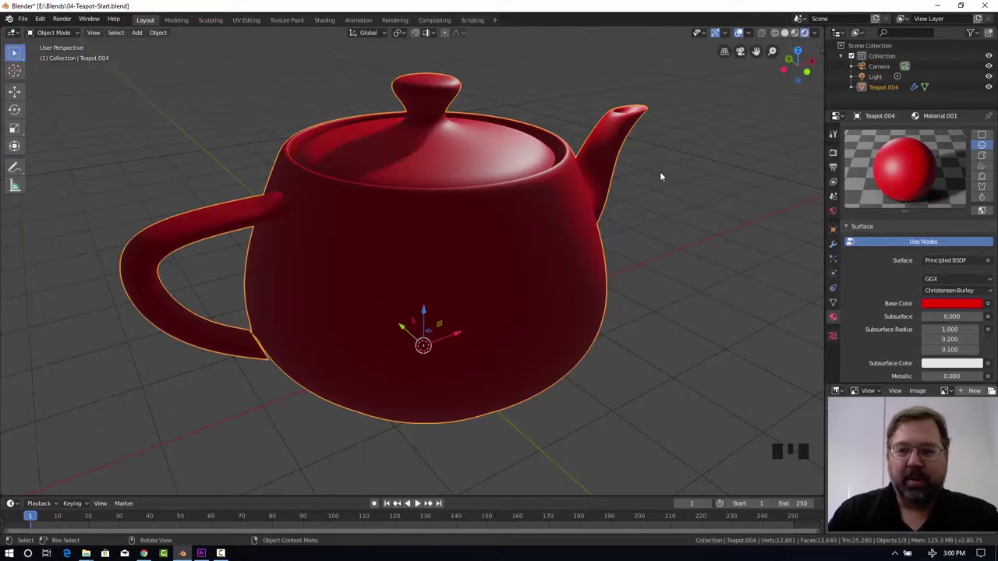
pyautogui.moveTo(994, 234); pyautogui.dragTo(995, 179)
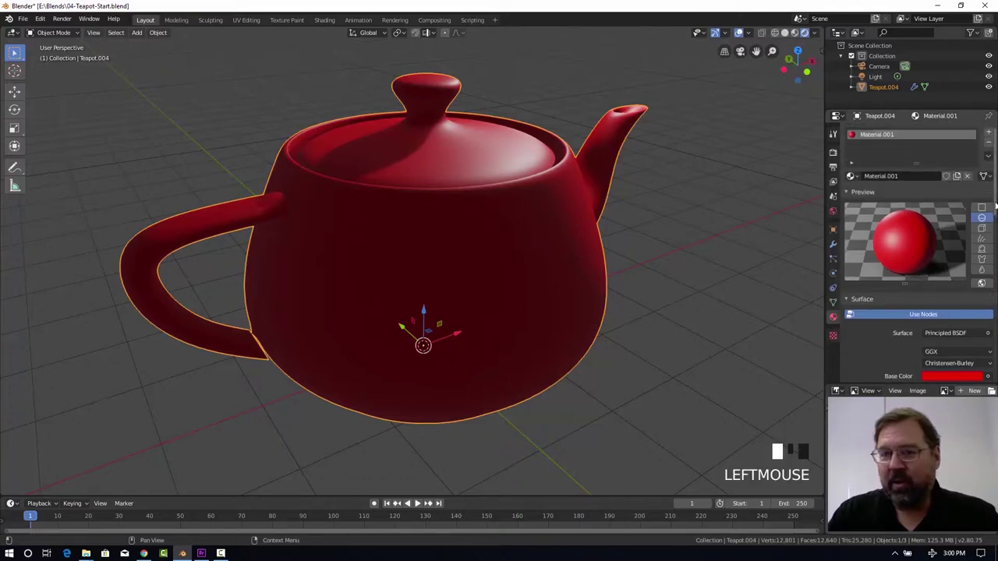
# Change the material name from Material.001 to 'Red'.
pyautogui.click(900, 175)
pyautogui.write('Red')
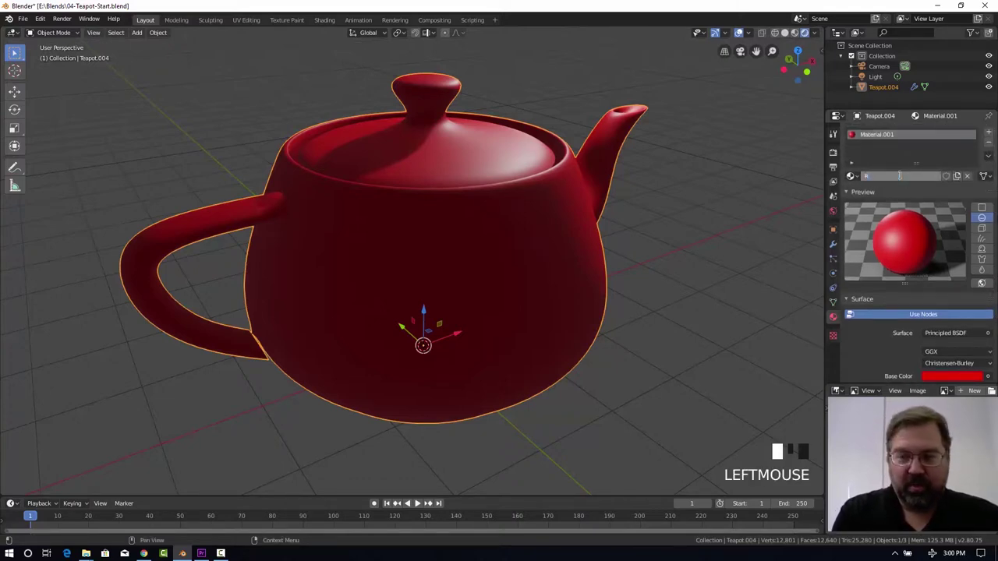
pyautogui.click(886, 189)
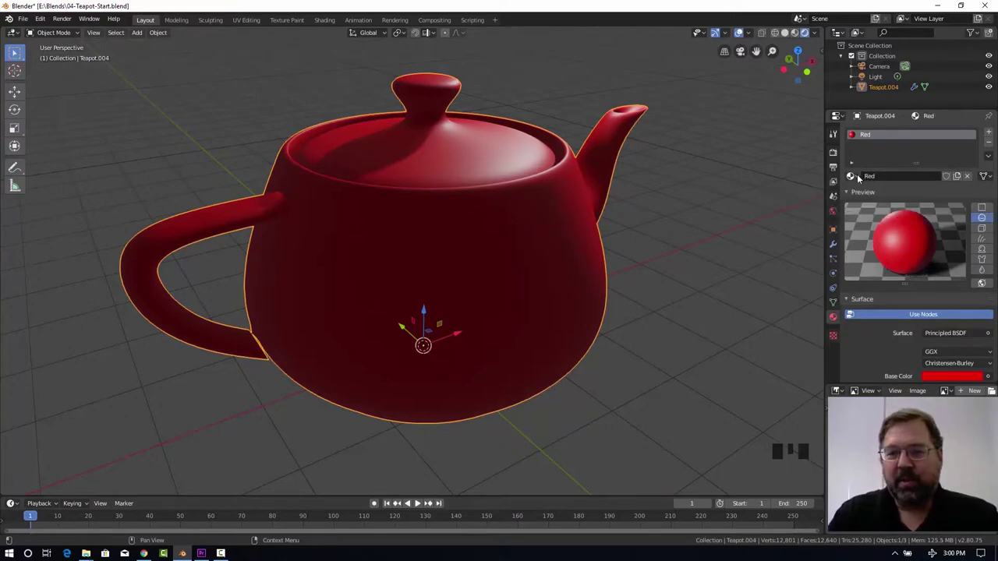
pyautogui.click(851, 176)
pyautogui.click(876, 178)
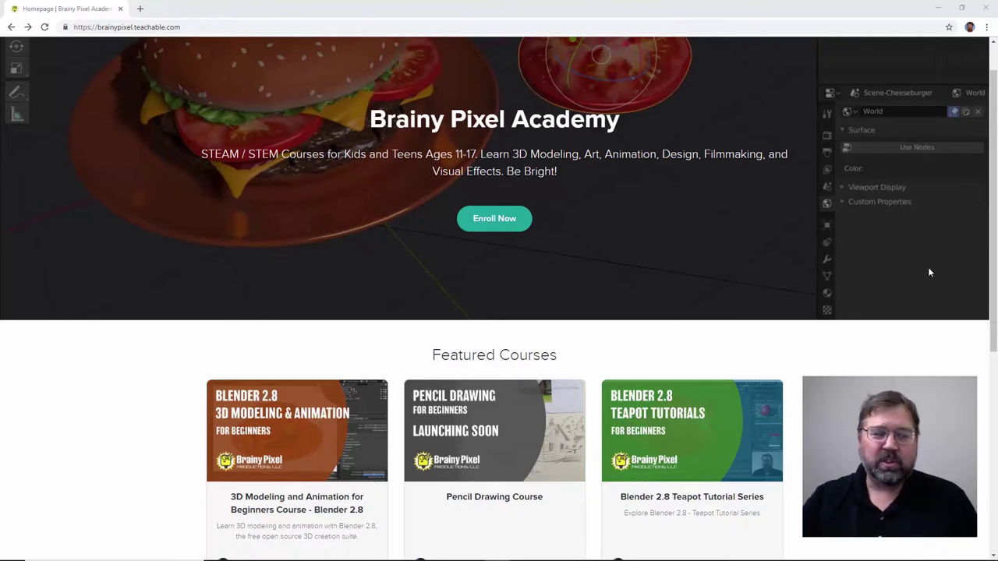
# Open the Blender 2.8 beginners course and browse its lessons through Lesson 10, then return to top.
pyautogui.click(363, 417)
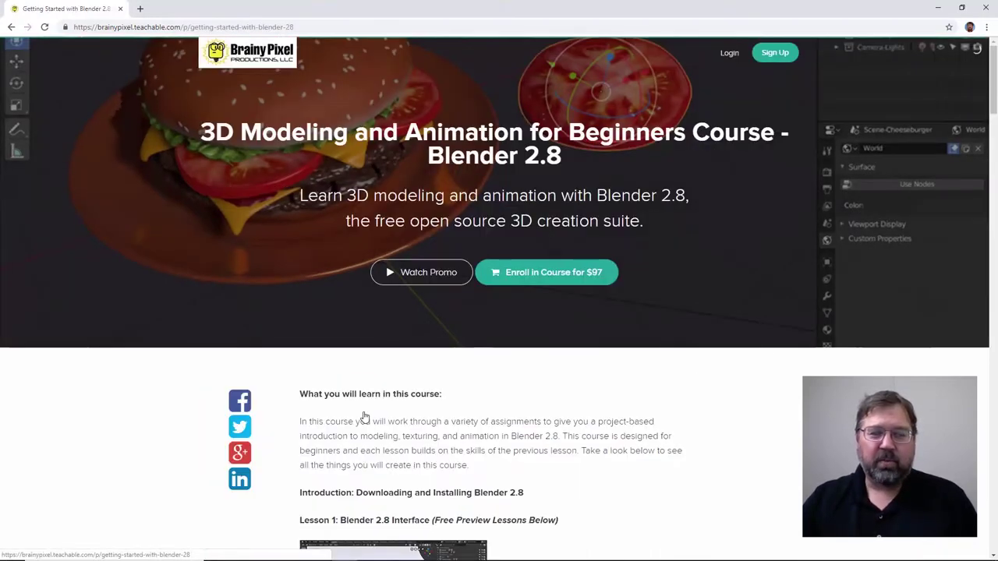
pyautogui.moveTo(994, 95); pyautogui.dragTo(994, 127)
pyautogui.moveTo(994, 127); pyautogui.dragTo(994, 210)
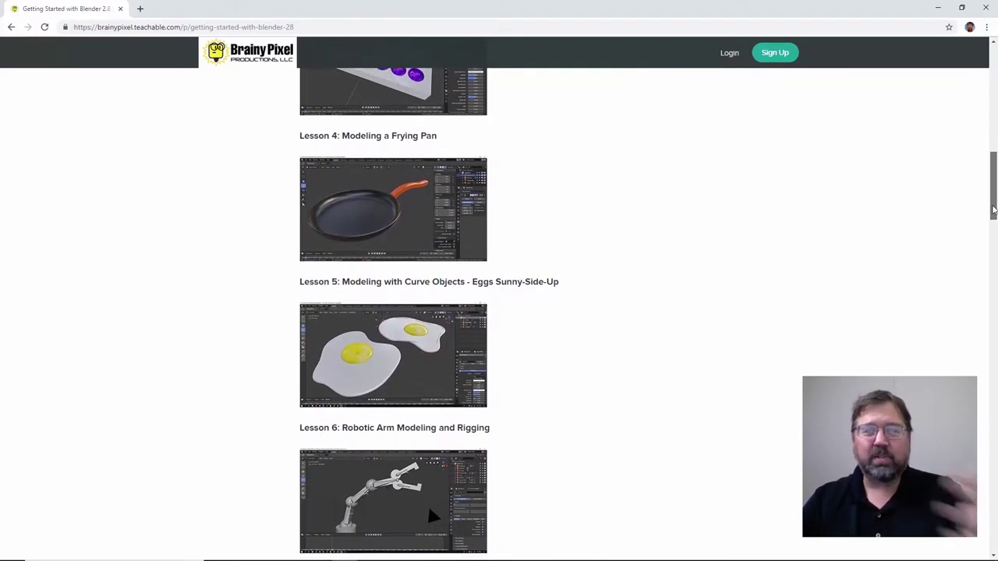
pyautogui.moveTo(994, 211); pyautogui.dragTo(994, 229)
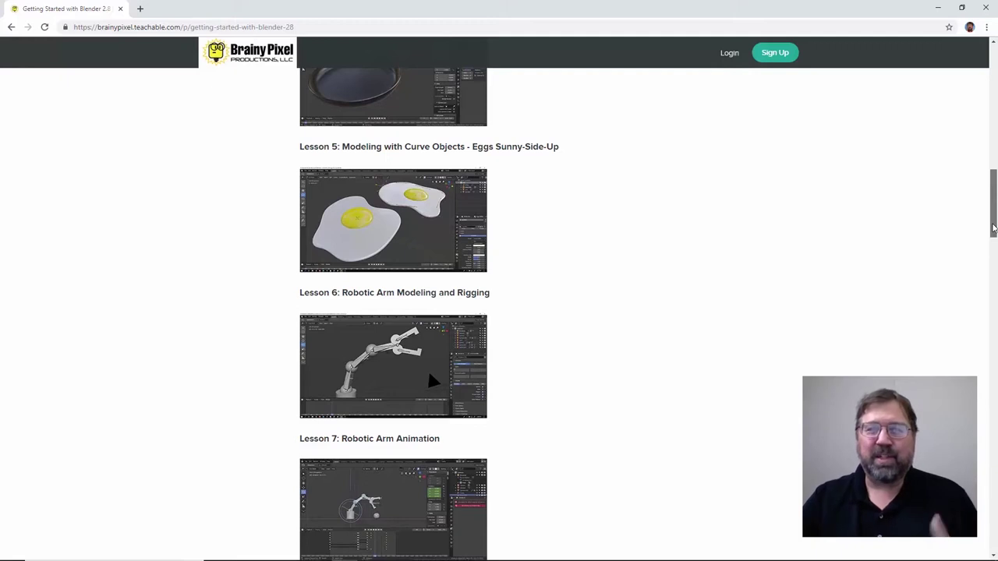
pyautogui.moveTo(994, 228); pyautogui.dragTo(993, 245)
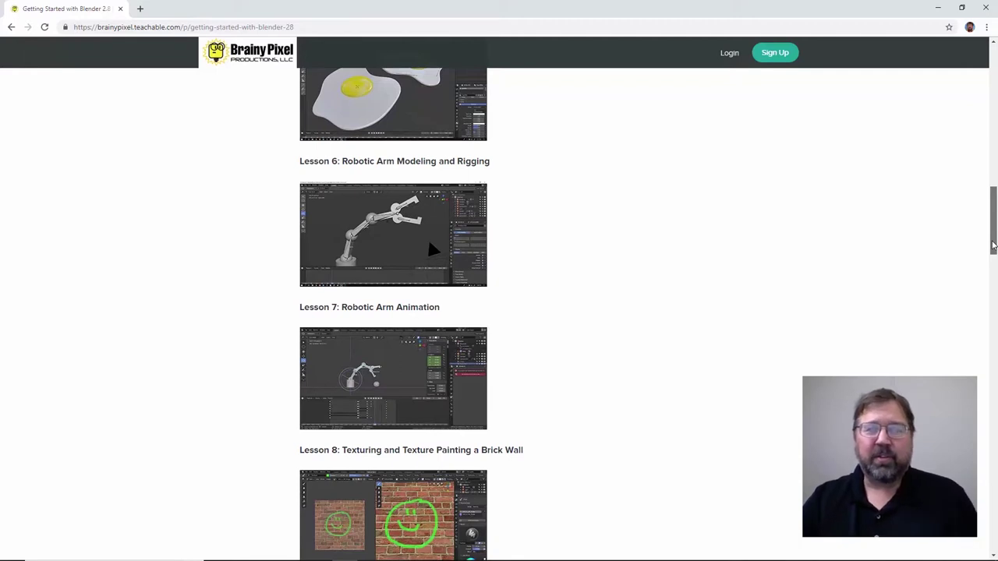
pyautogui.moveTo(993, 246); pyautogui.dragTo(993, 278)
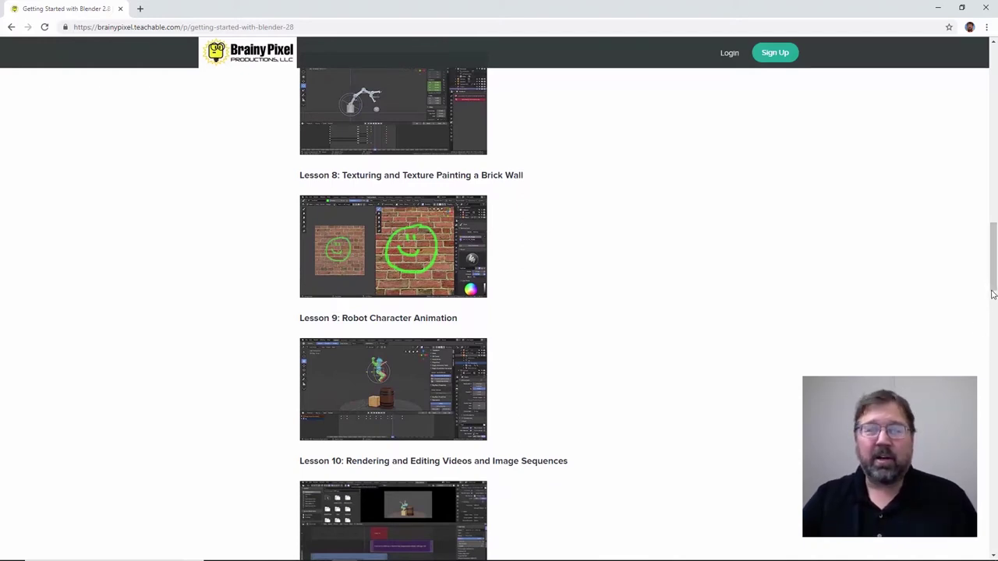
pyautogui.scroll(-1, 993, 290)
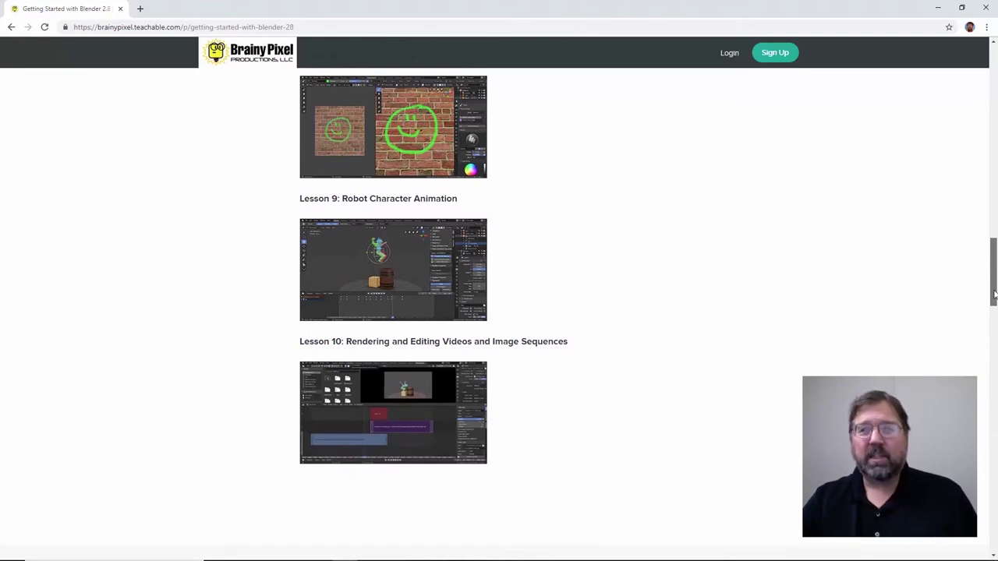
pyautogui.moveTo(993, 293); pyautogui.dragTo(993, 311)
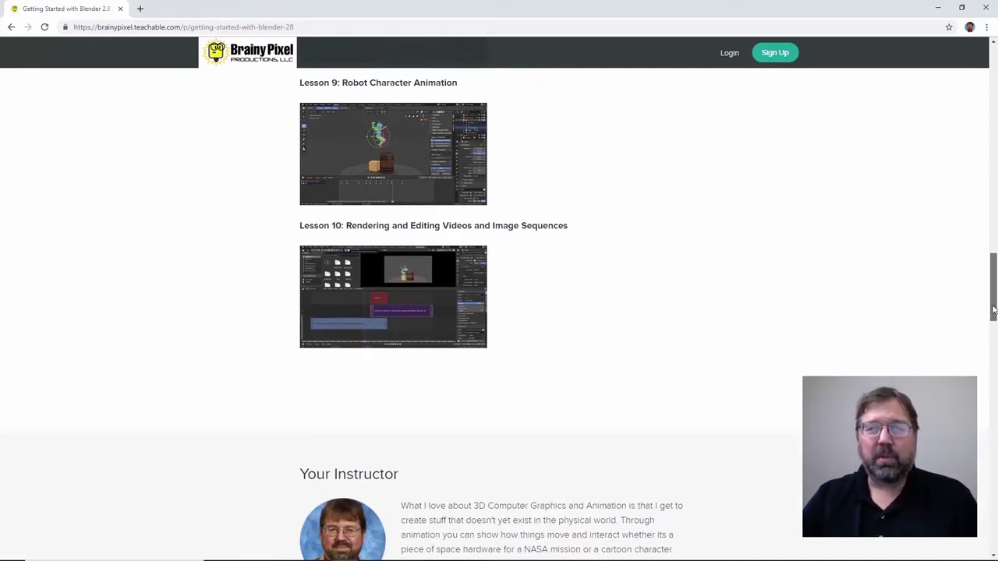
pyautogui.moveTo(993, 310); pyautogui.dragTo(993, 100)
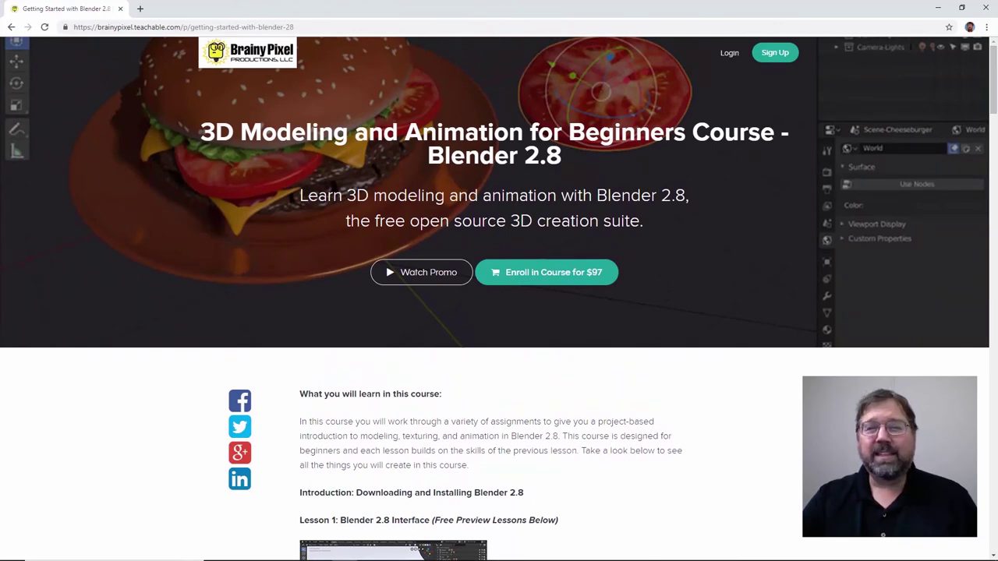